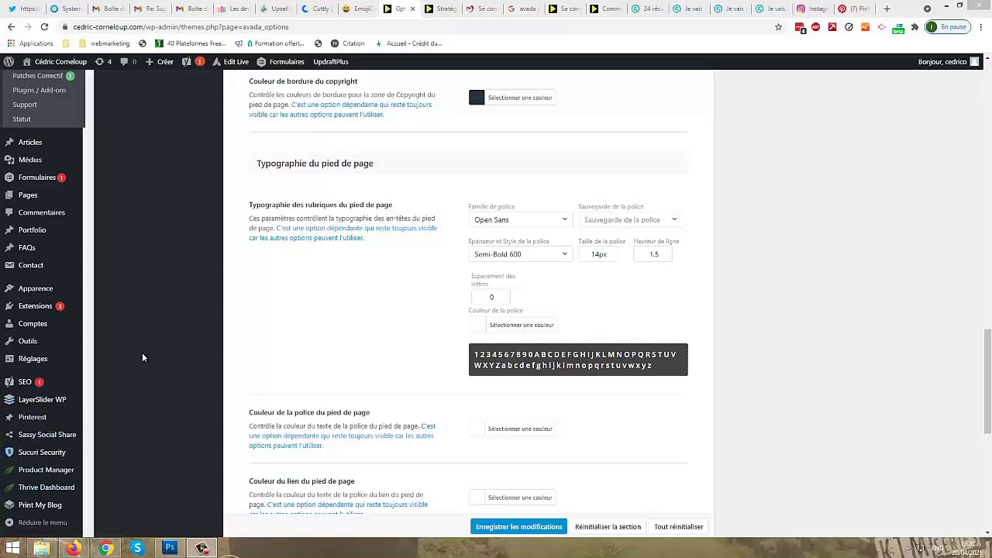
Step: Open the Pinterest section of Yoast SEO's social network settings in the WordPress admin
mouse_move(36, 400)
mouse_move(35, 382)
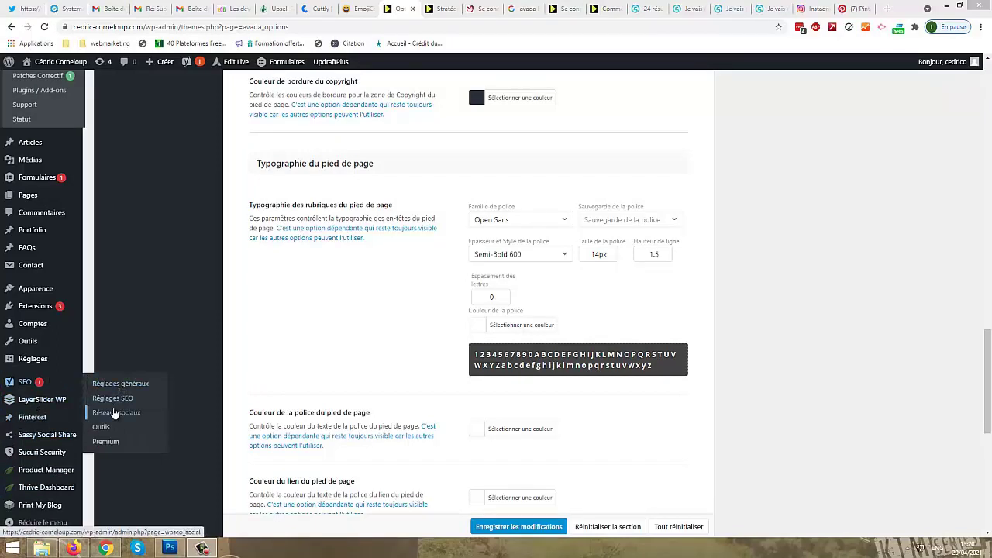
left_click(117, 413)
key("ctrl+9")
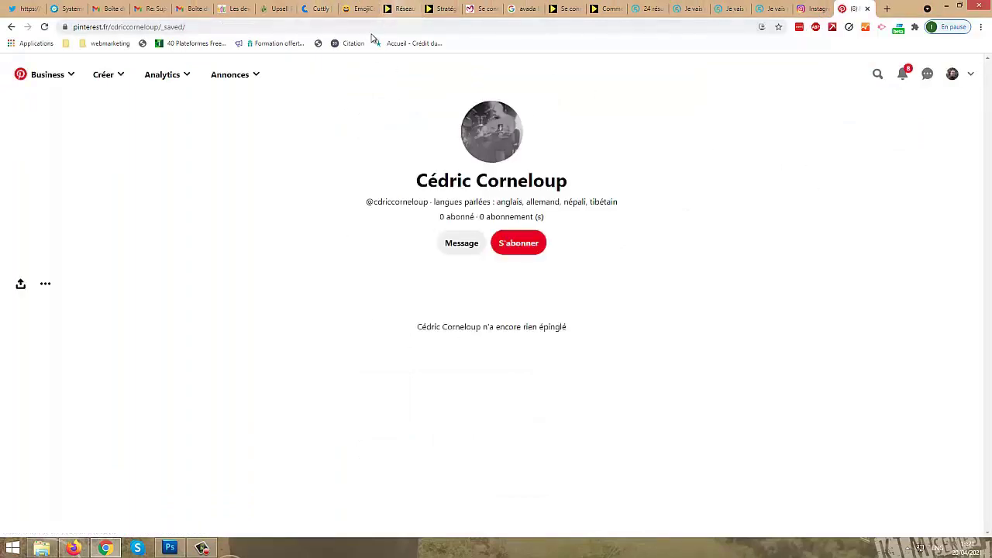
left_click(398, 8)
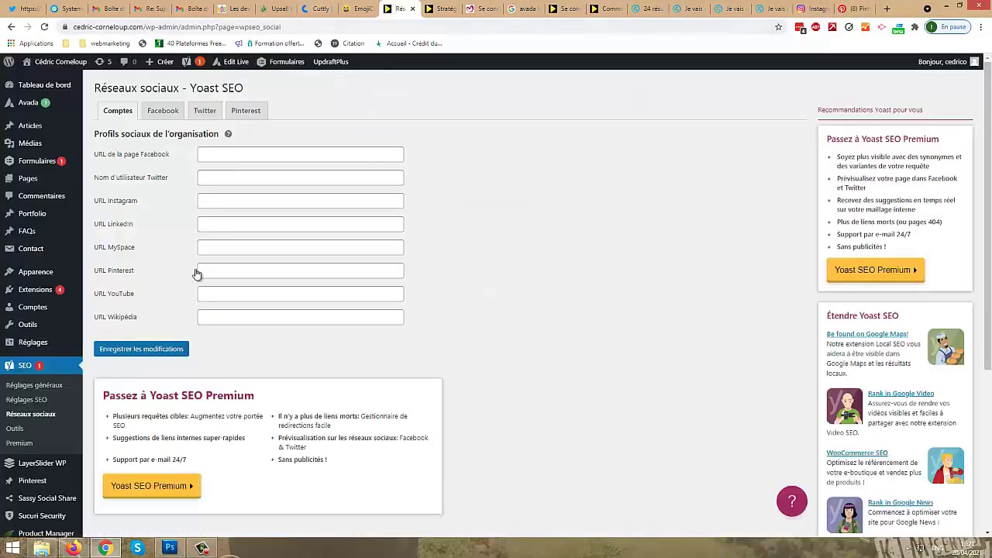
left_click(245, 112)
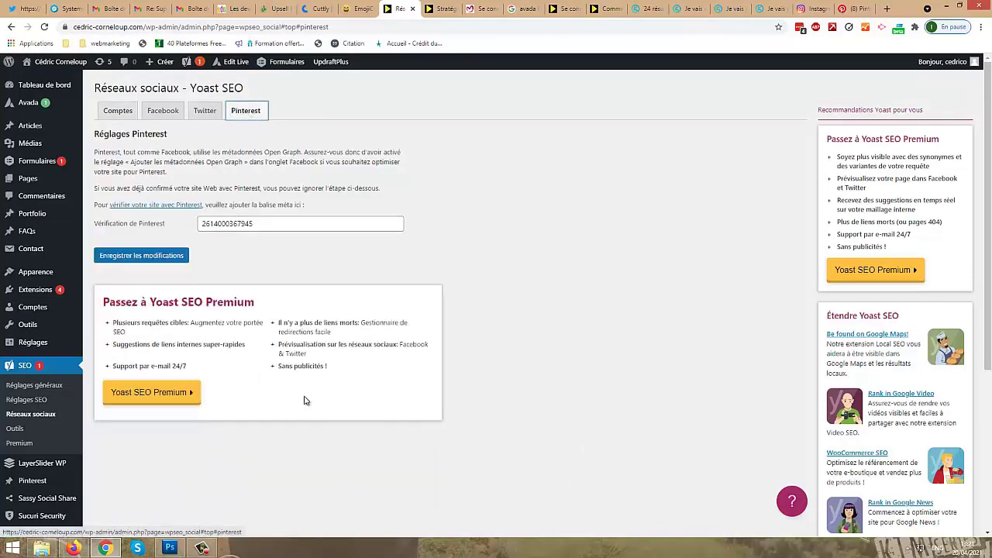
Step: Follow the Pinterest site verification link, start claiming a website, and copy the HTML meta tag offered for the claim
left_click(154, 205)
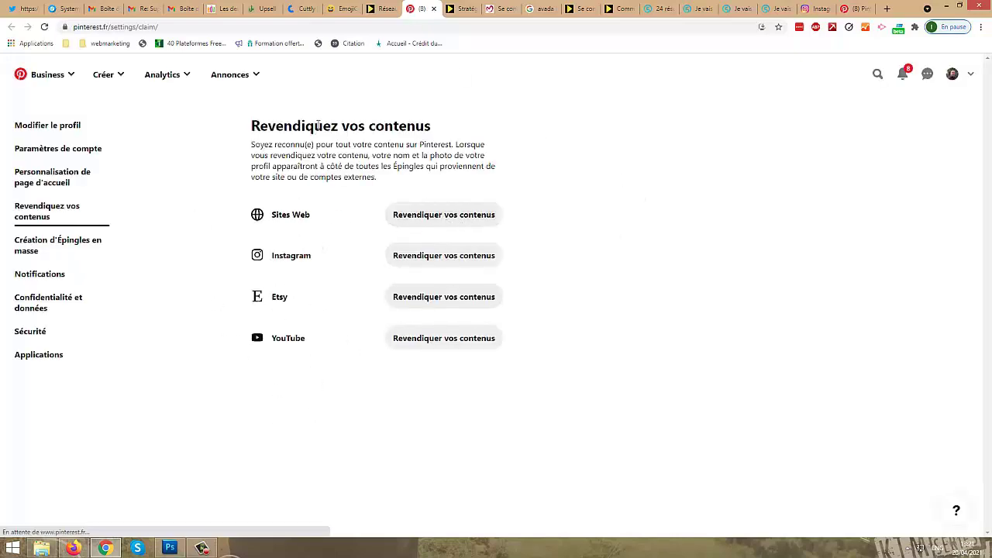
left_click(432, 219)
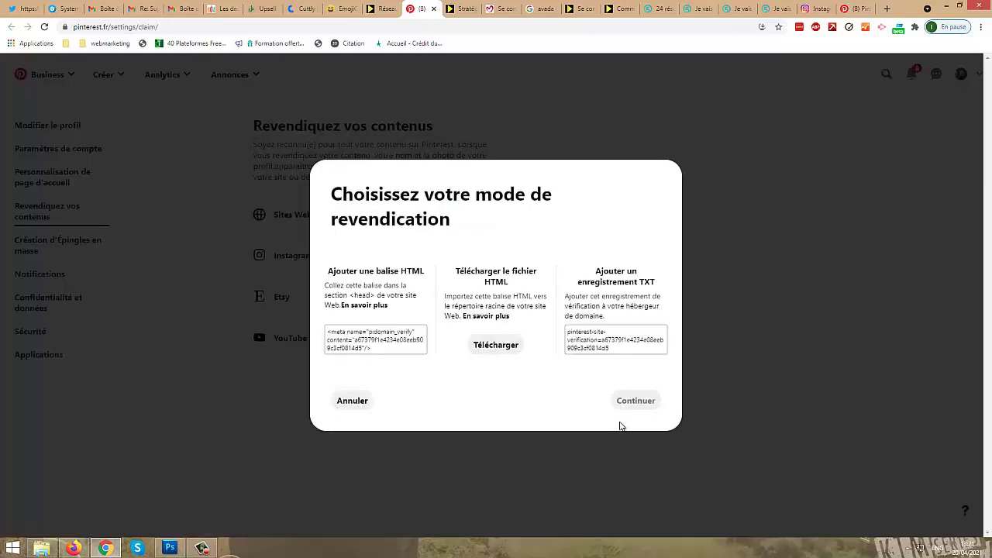
left_click(372, 344)
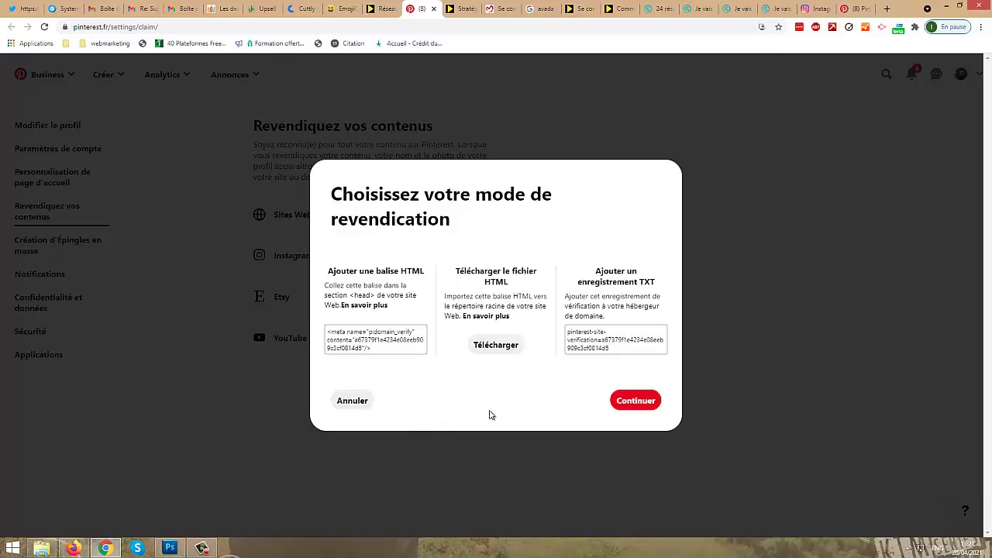
Step: Return to the WordPress admin and open the code fields (Champs de code) in Avada's advanced options
left_click(382, 9)
mouse_move(33, 111)
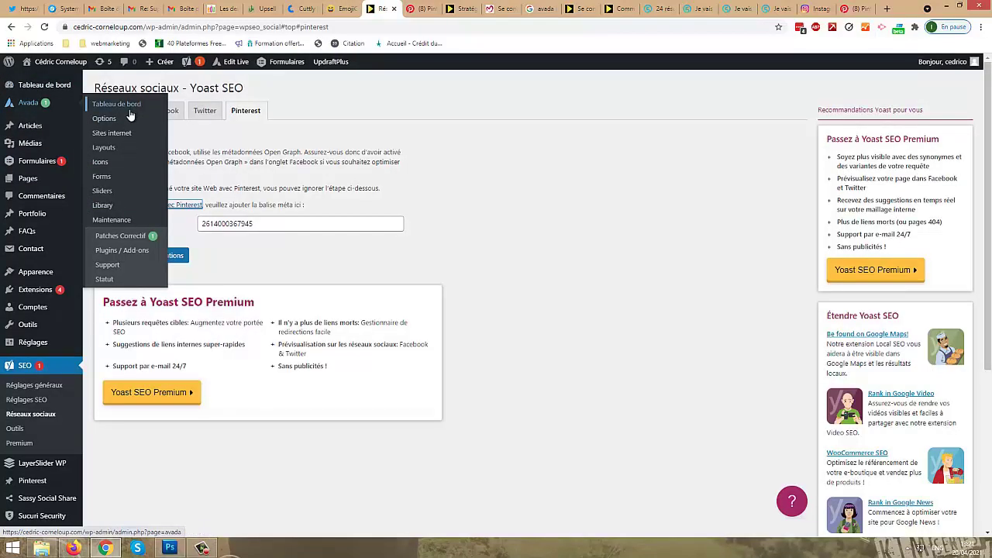
left_click(105, 120)
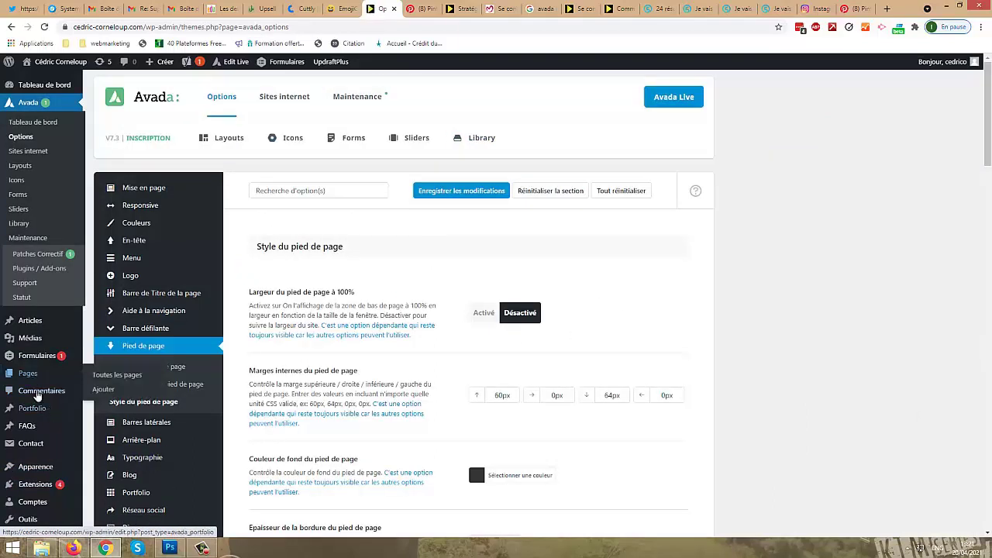
mouse_move(35, 484)
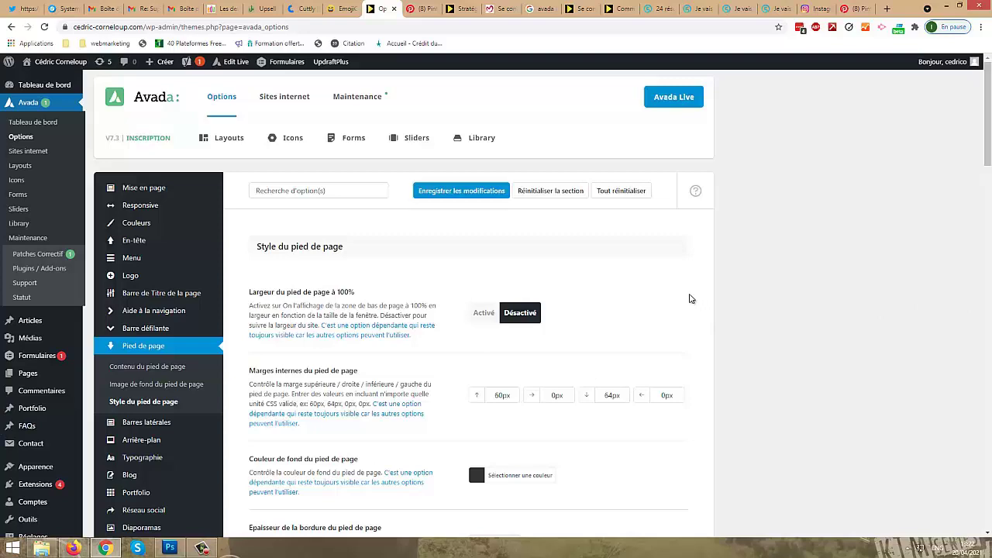
scroll(635, 202, "down", 6)
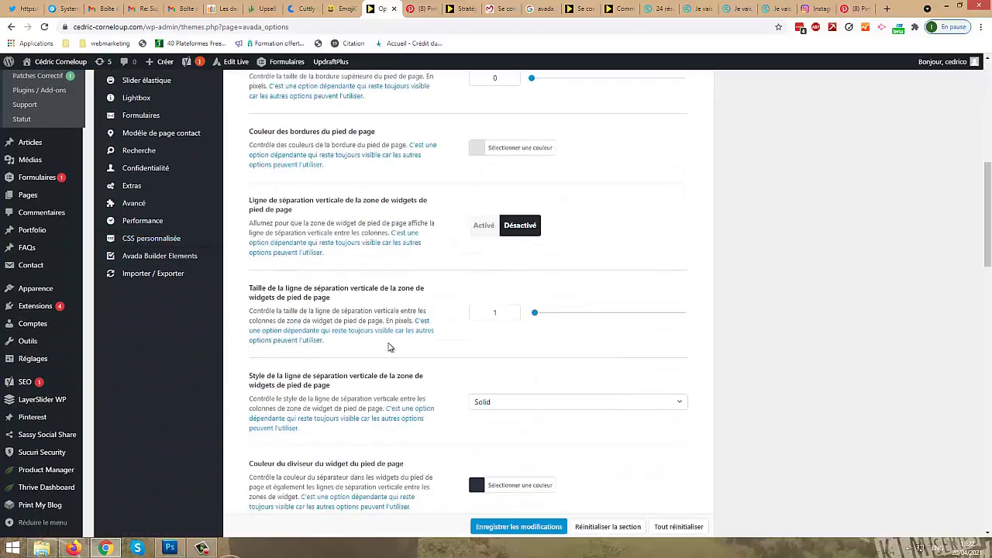
scroll(390, 346, "up", 2)
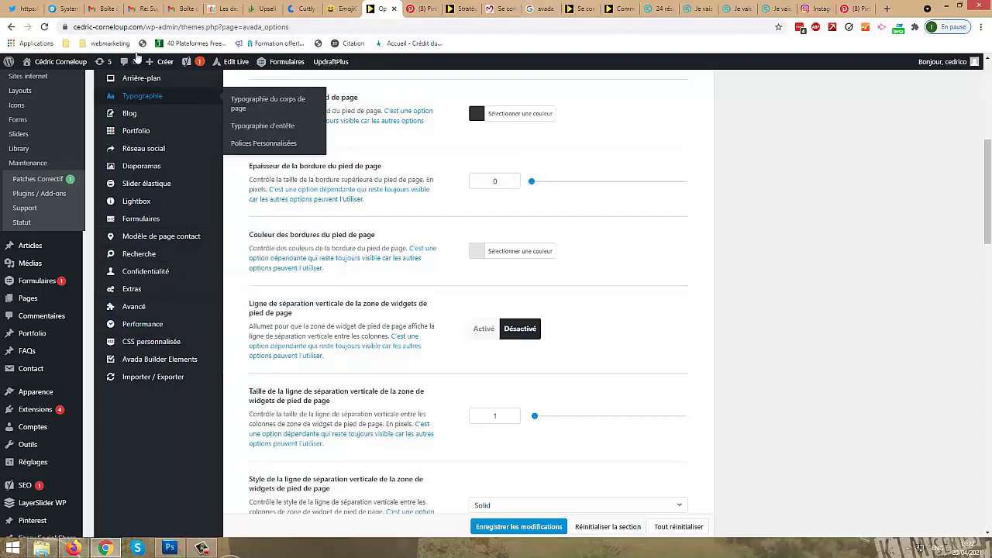
mouse_move(133, 308)
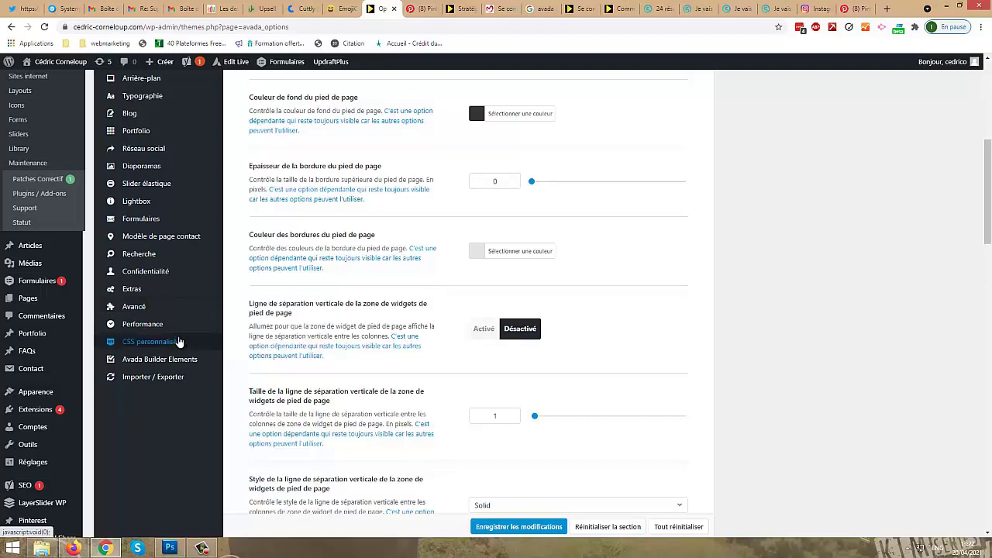
left_click(242, 330)
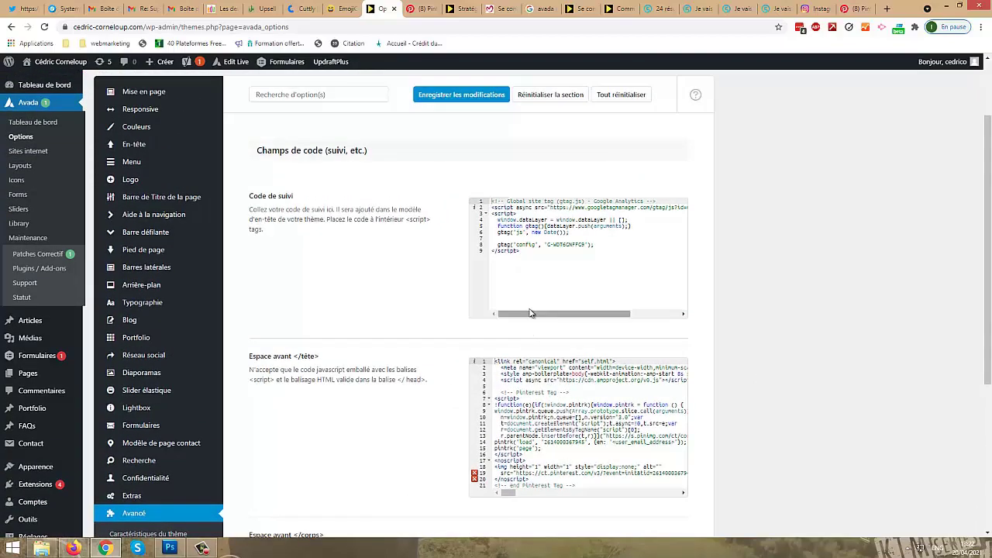
Step: Paste the Pinterest domain verification tag on a new line after the Pinterest Tag in the head code field and save the changes
scroll(540, 263, "down", 1)
scroll(540, 267, "down", 2)
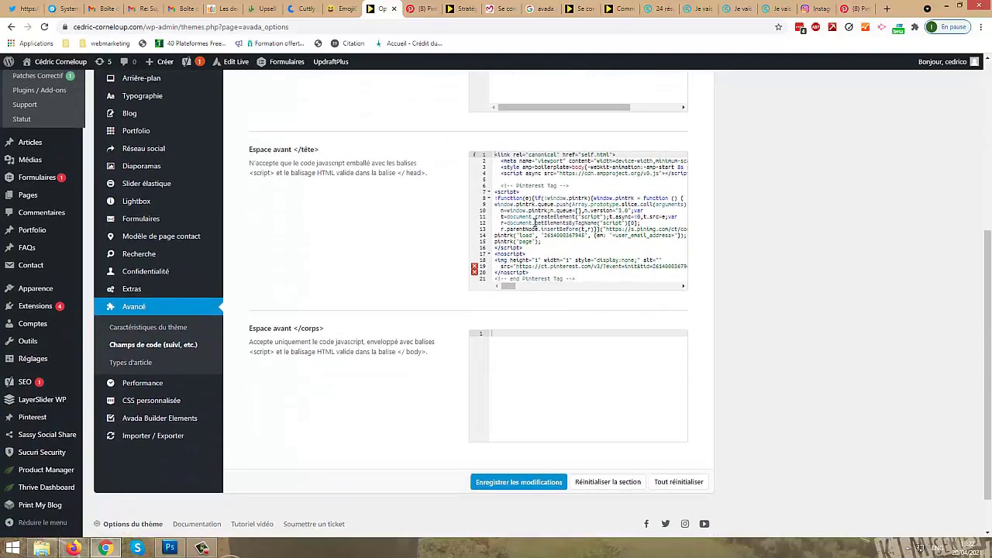
scroll(582, 233, "down", 1)
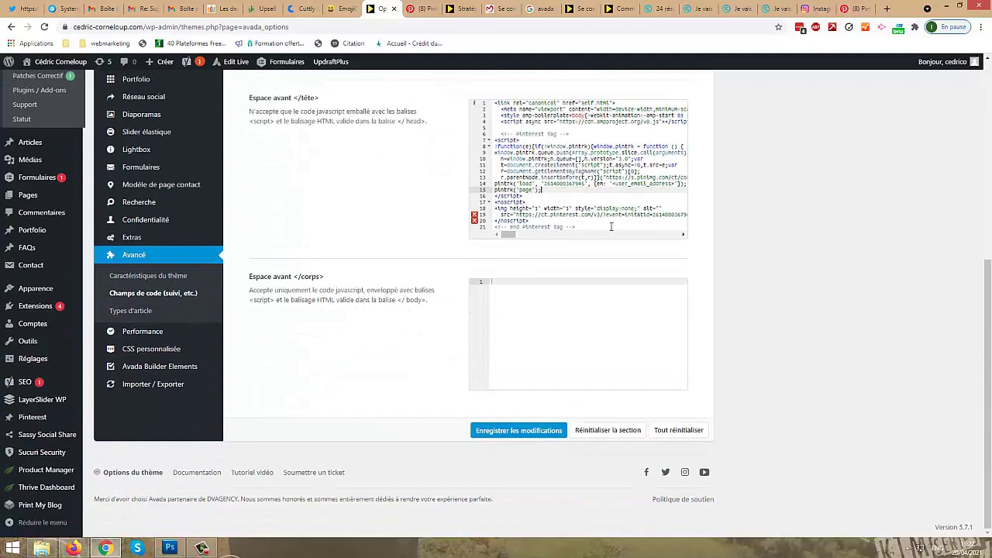
left_click(610, 227)
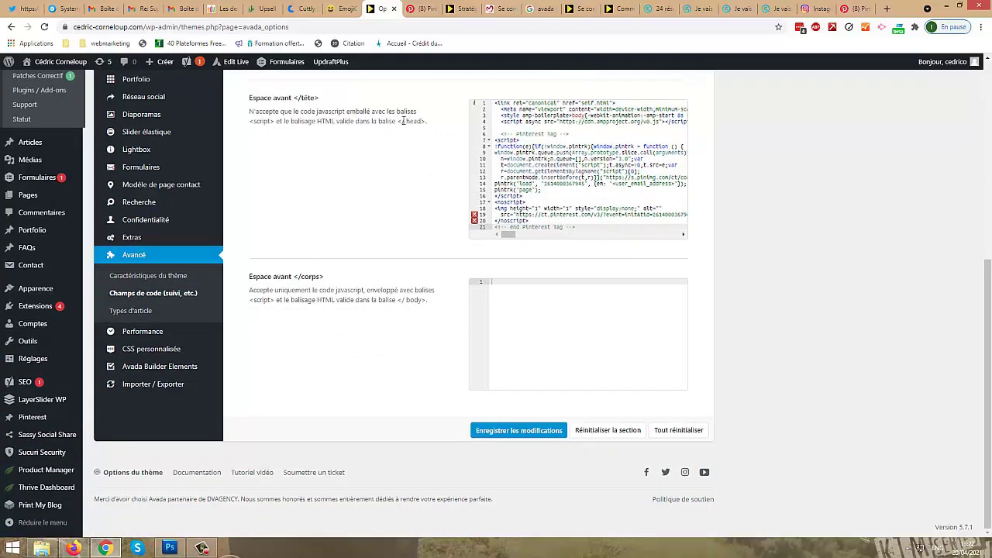
left_click_drag(399, 120, 425, 122)
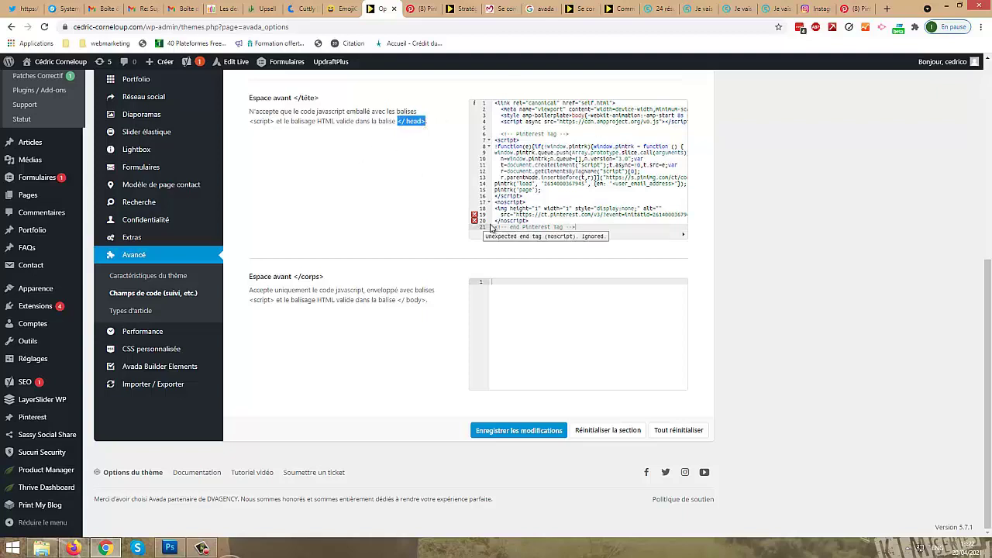
key("Return")
key("ctrl+v")
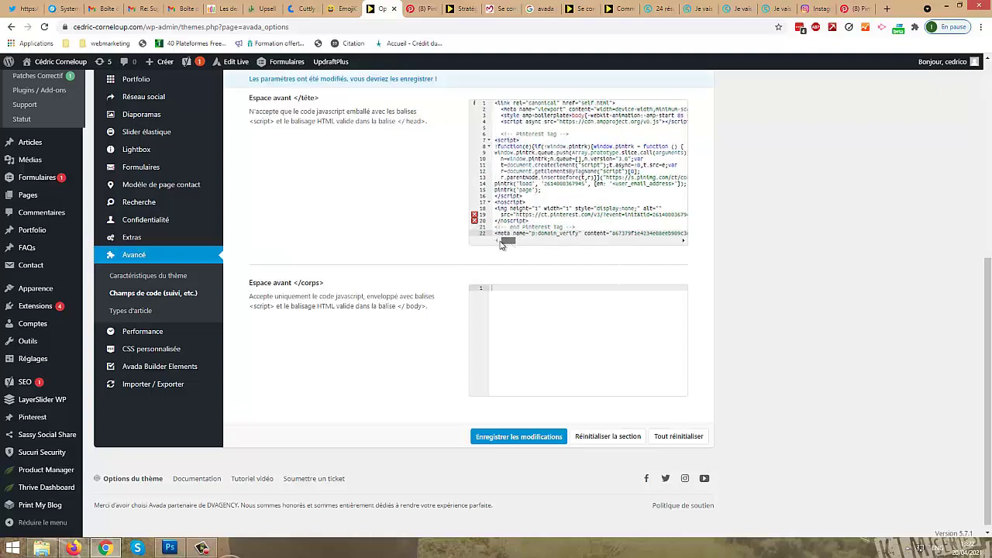
left_click(520, 437)
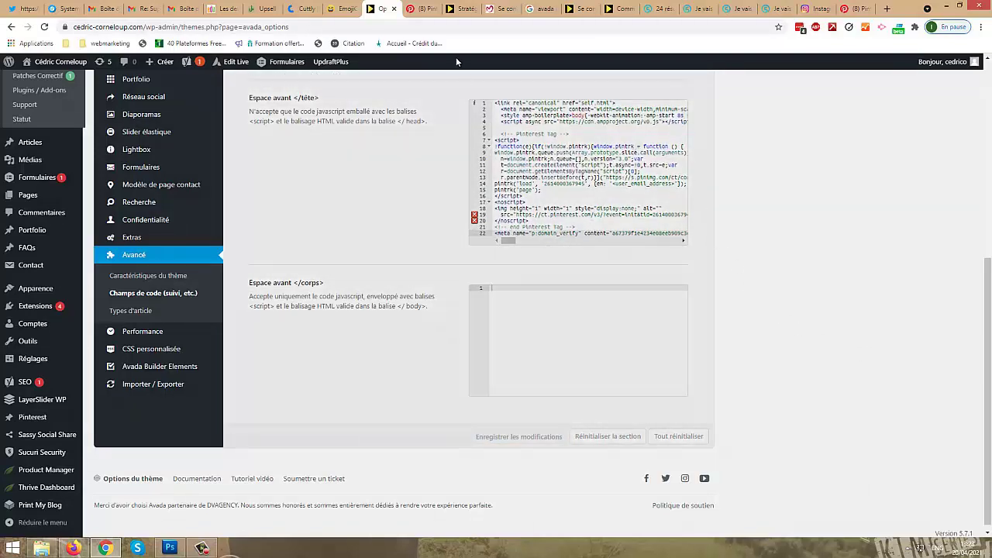
Step: Continue the HTML tag claim in Pinterest, and copy the site's root URL from the WordPress admin address
key("ctrl+9")
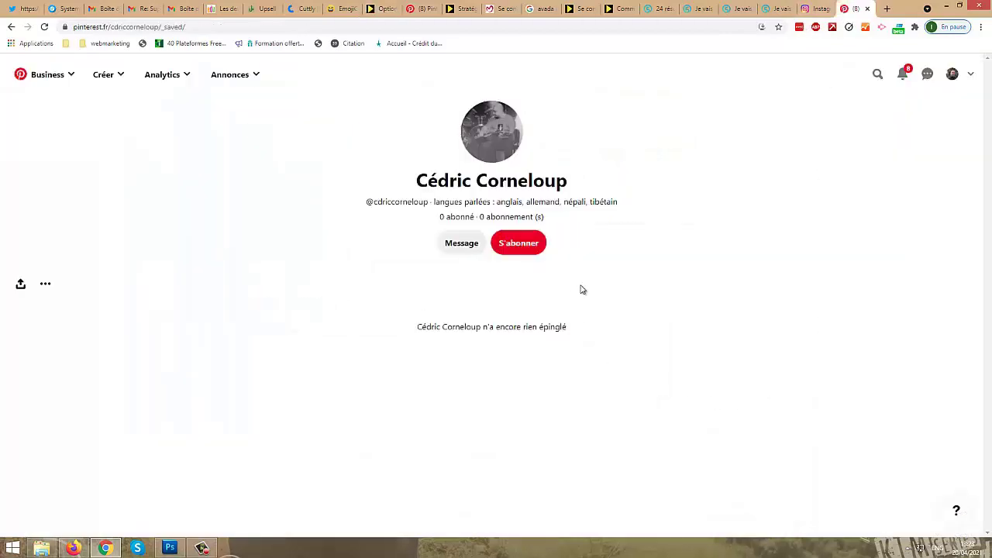
left_click(416, 7)
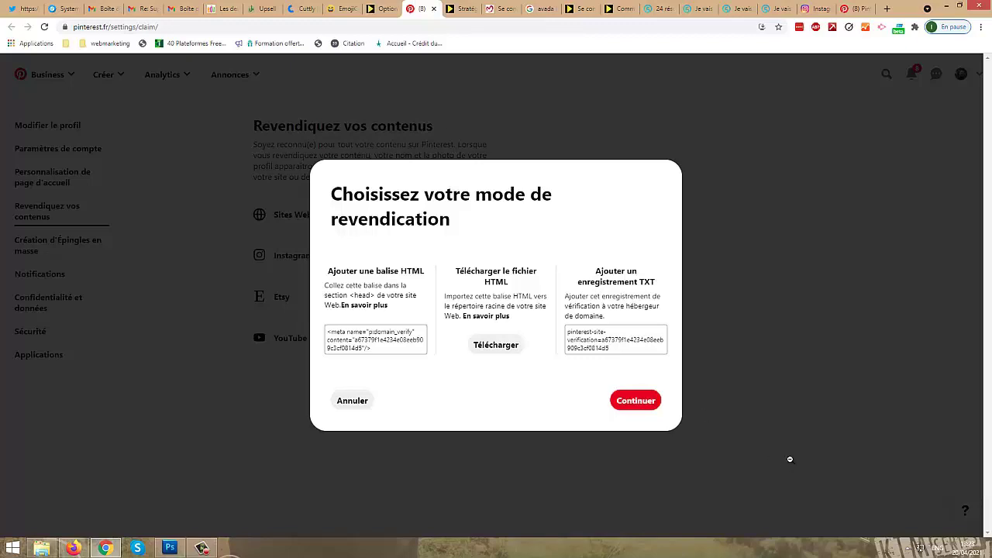
key("ctrl+shift+Tab")
left_click(167, 25)
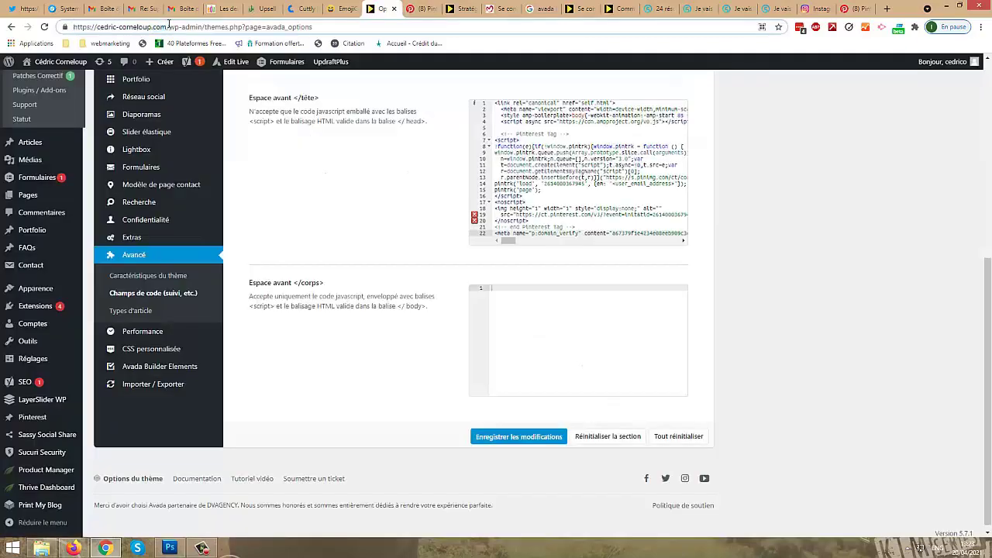
left_click_drag(168, 26, 96, 27)
left_click(170, 26)
left_click_drag(169, 26, 73, 26)
key("ctrl+c")
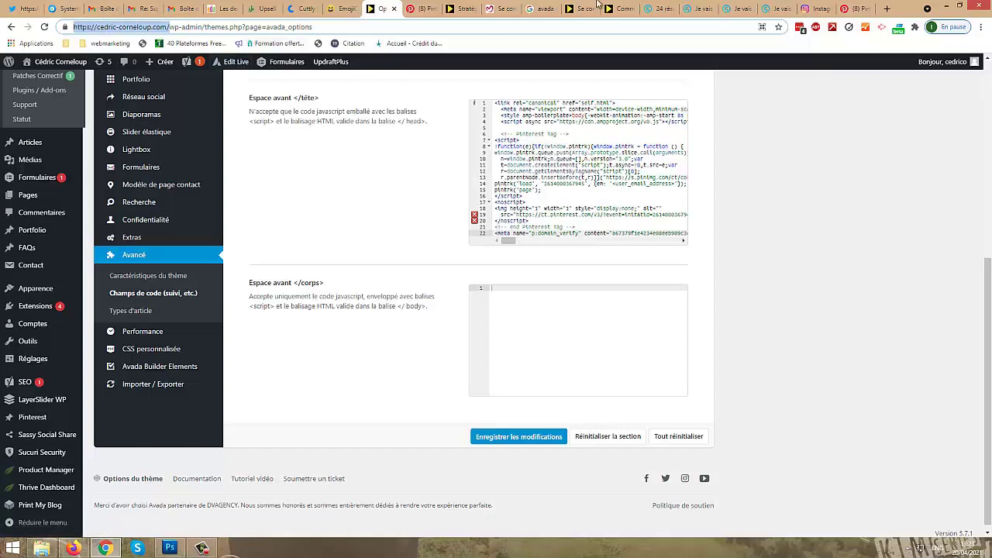
Step: Enter the copied site URL in Pinterest's verification dialog, validate it and finish the claim
left_click(422, 8)
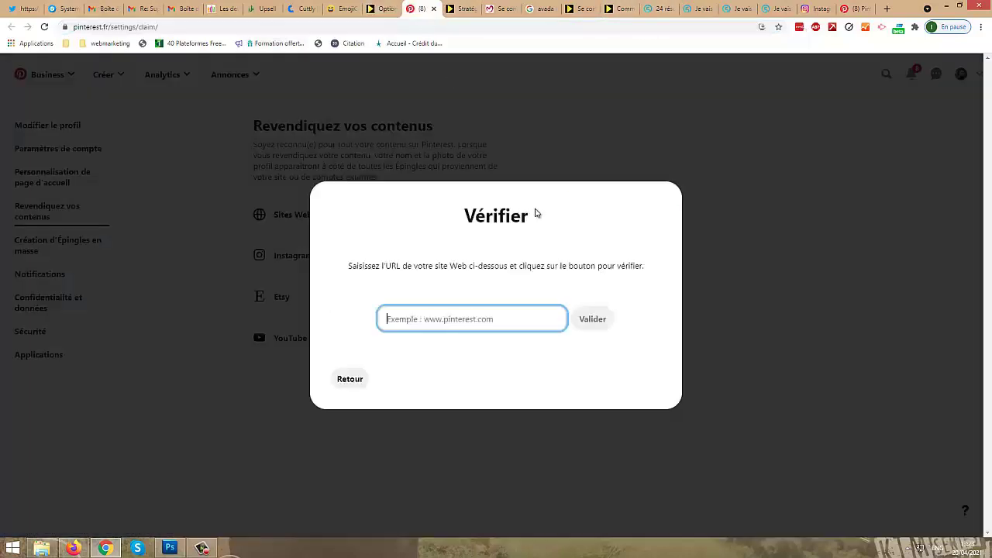
key("ctrl+v")
left_click(591, 322)
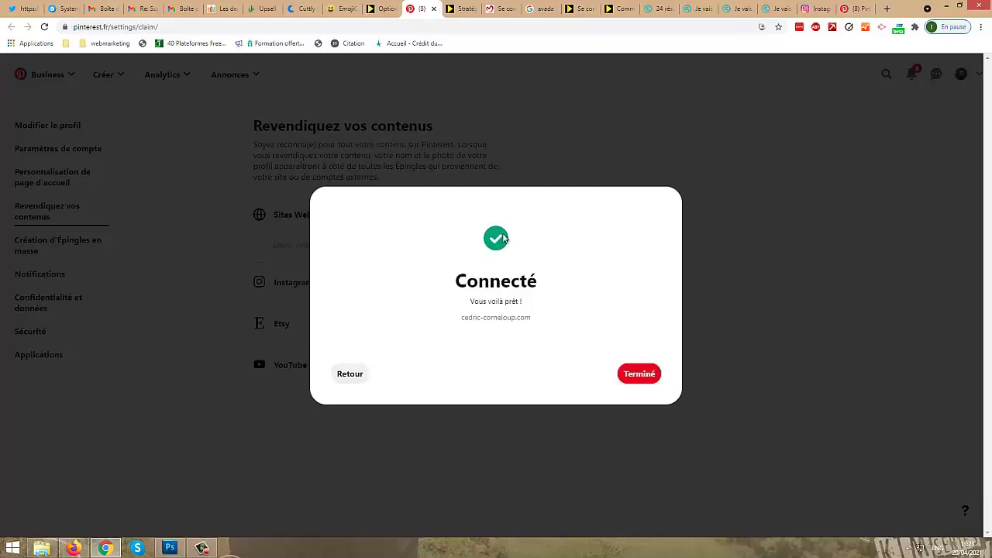
left_click(655, 381)
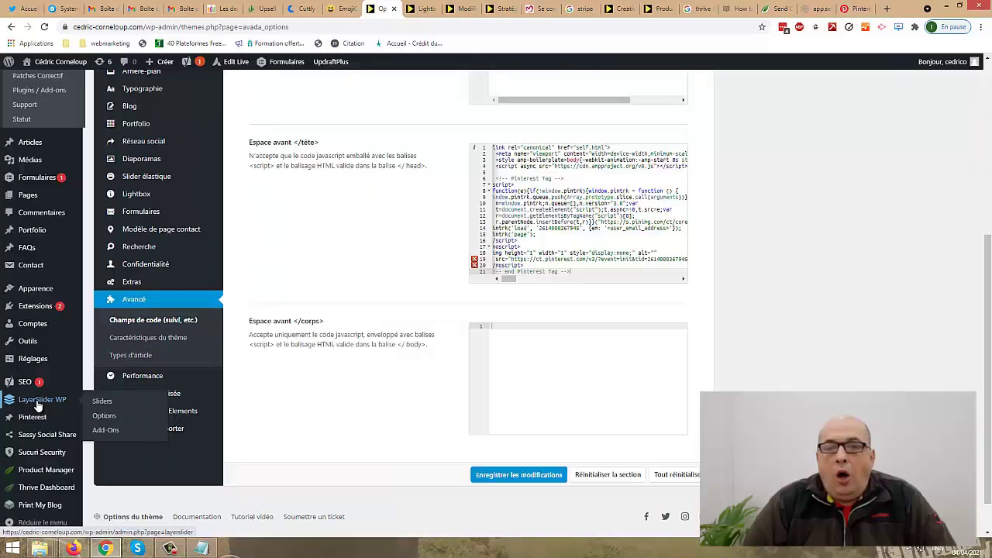
Step: Go from the Avada options to Yoast SEO's social network settings and show the Pinterest verification field
mouse_move(32, 384)
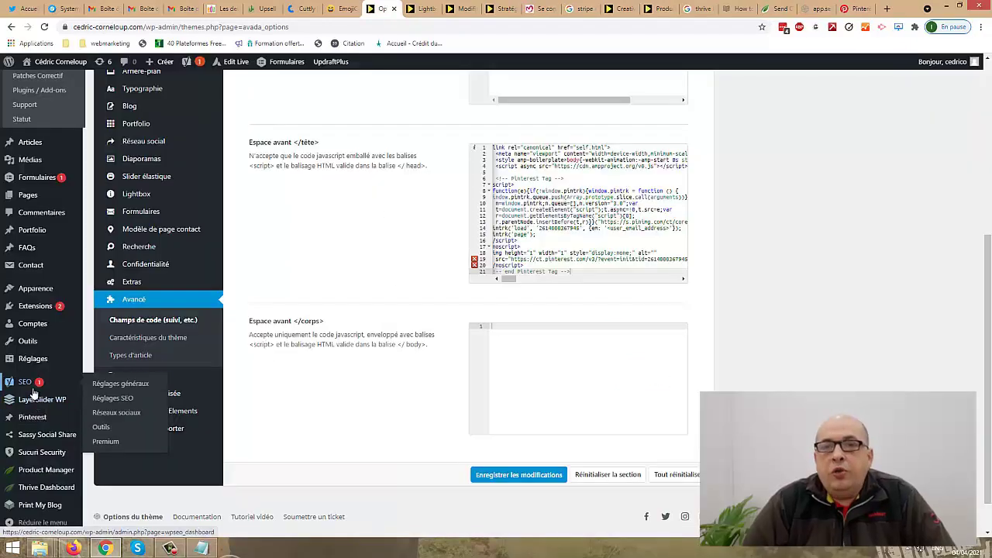
left_click(112, 417)
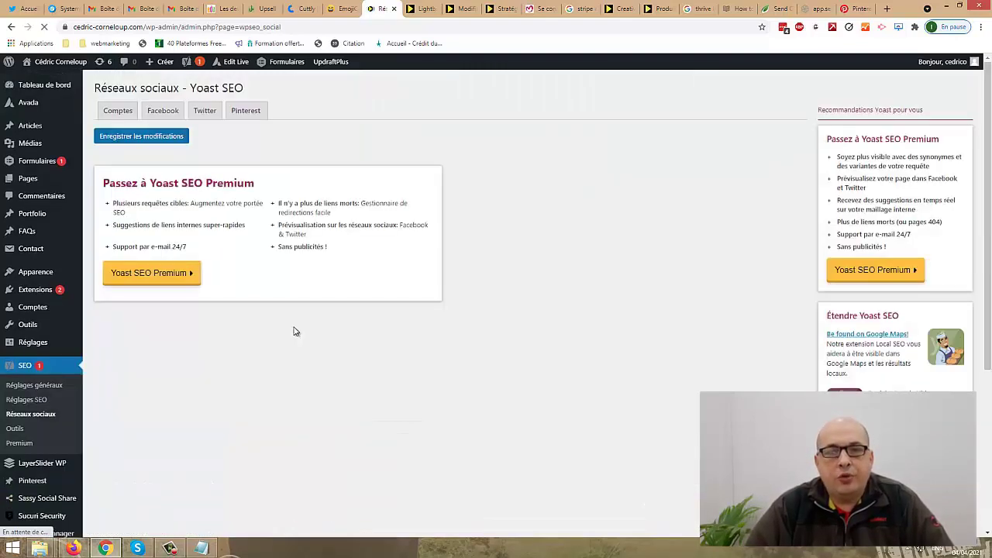
left_click(246, 110)
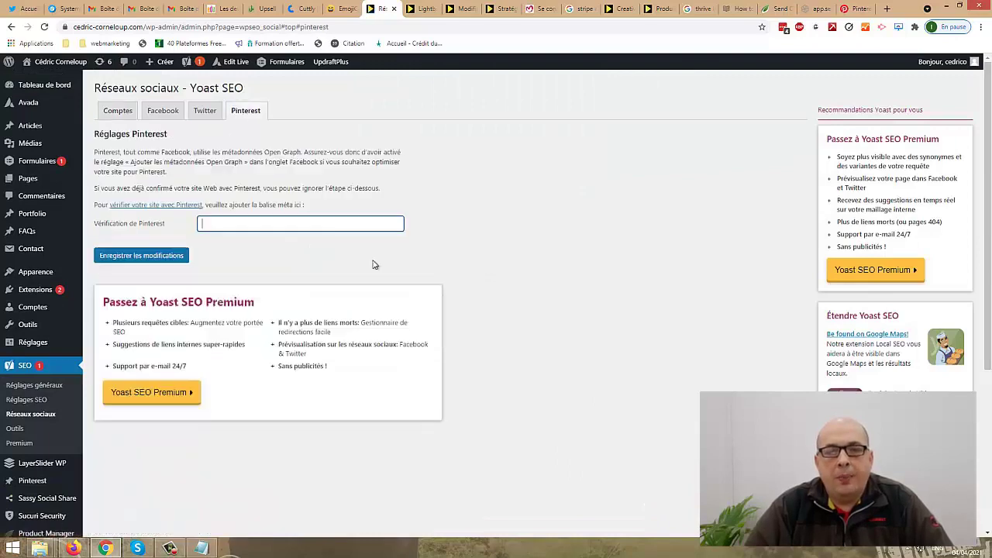
Step: Copy the Pinterest tag ID from the manual code dialog in Firefox, paste it into Yoast's Pinterest verification field and save
left_click(73, 548)
left_click(692, 140)
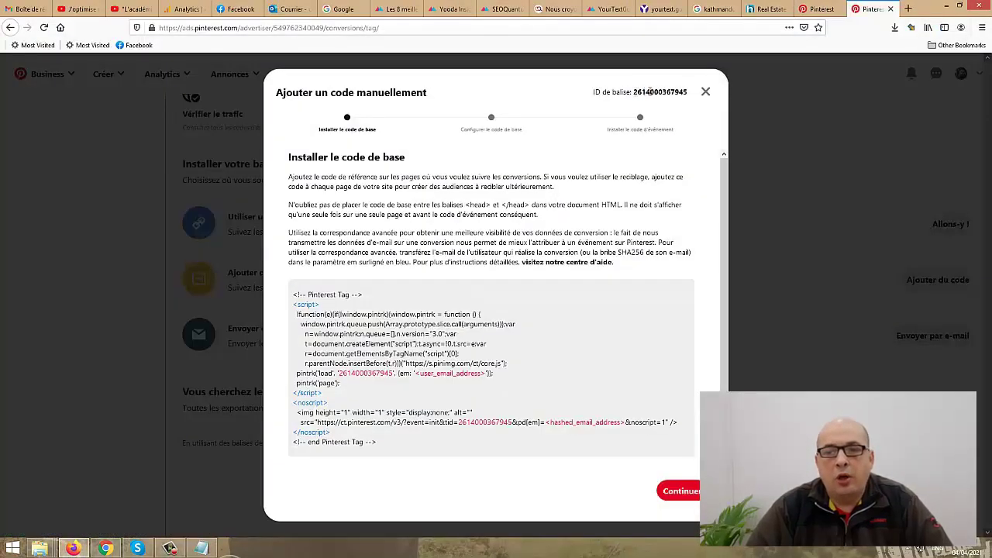
double_click(660, 91)
key("ctrl+c")
key("alt+Tab")
right_click(241, 224)
left_click(279, 280)
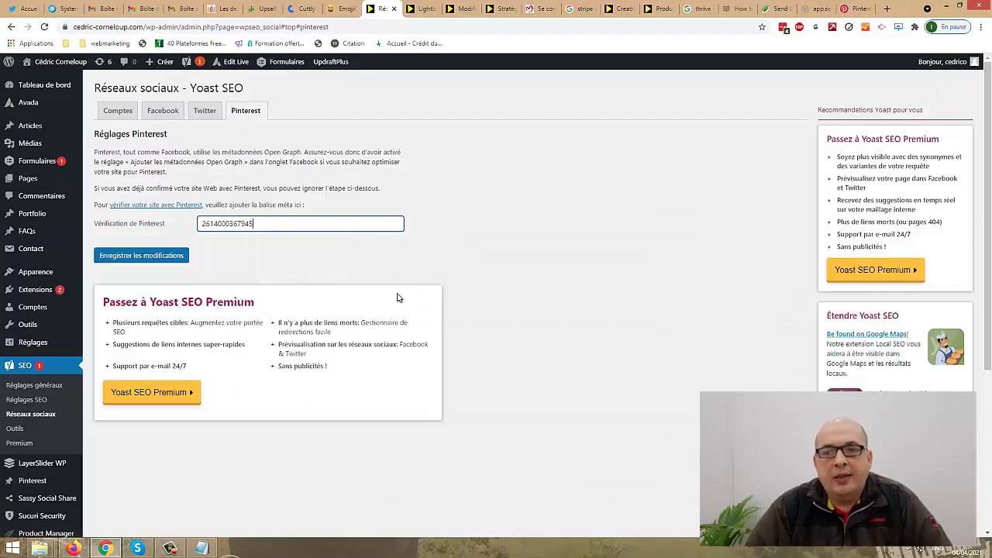
left_click(134, 257)
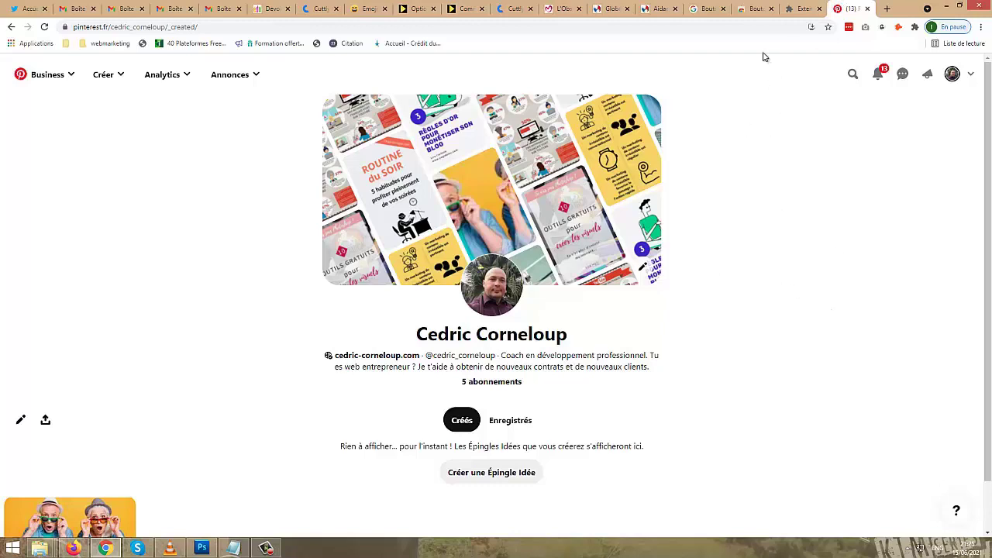
Step: View the Bouton Enregistrer Pinterest extension's page in the Chrome Web Store and highlight its title
left_click(750, 11)
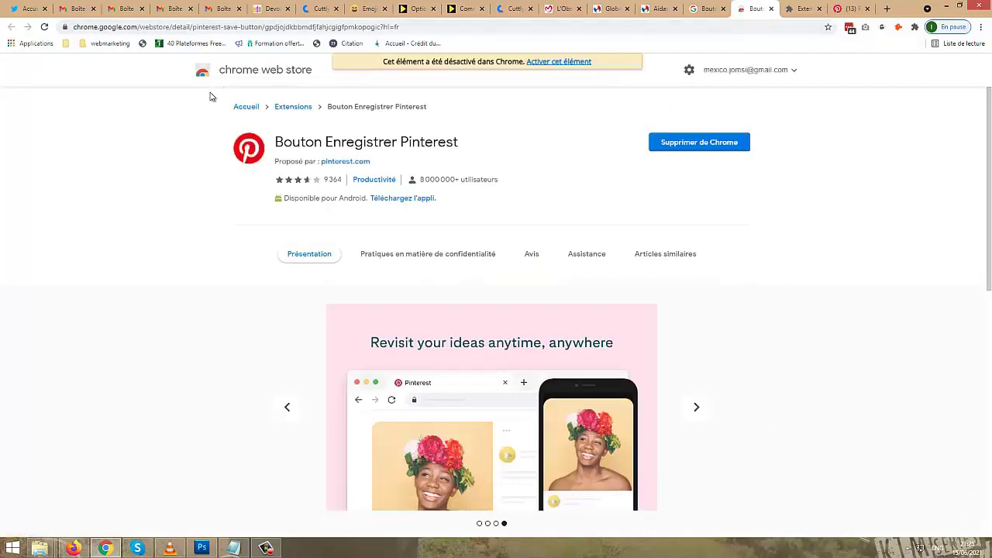
left_click_drag(276, 142, 480, 147)
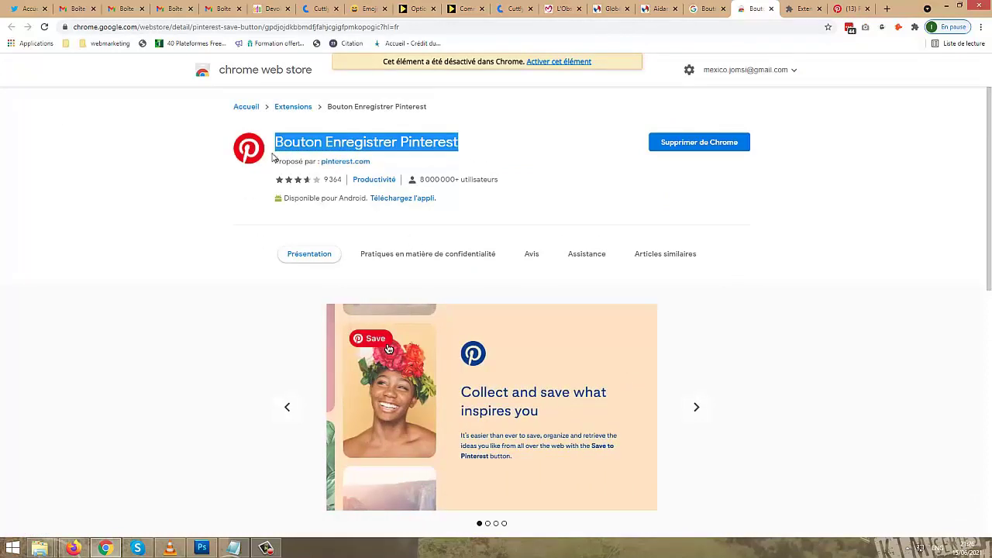
left_click(516, 151)
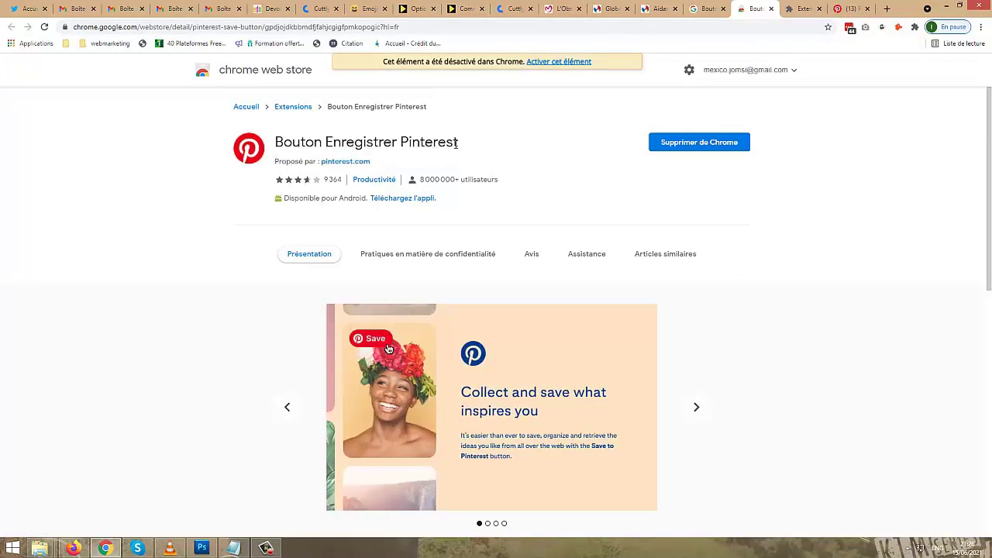
left_click_drag(317, 141, 441, 144)
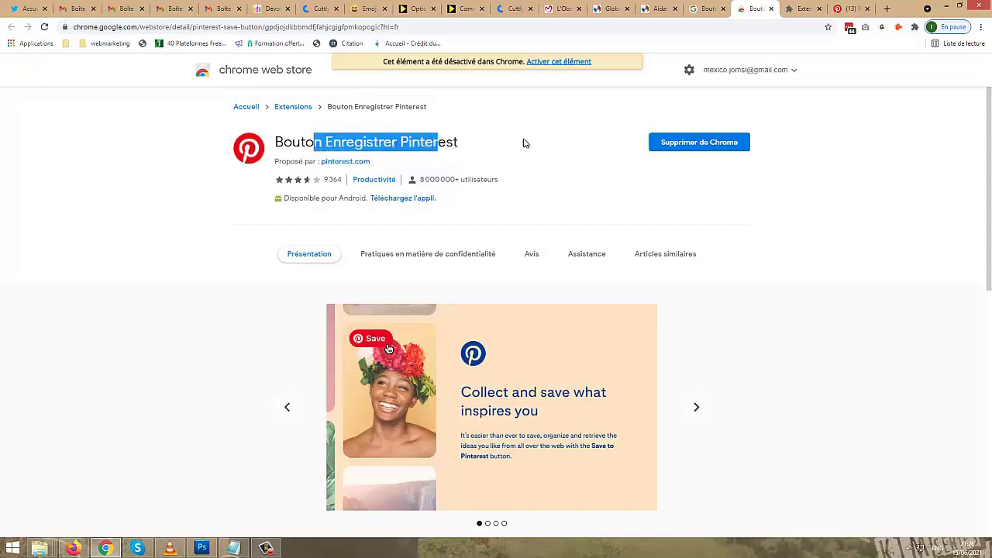
left_click(522, 142)
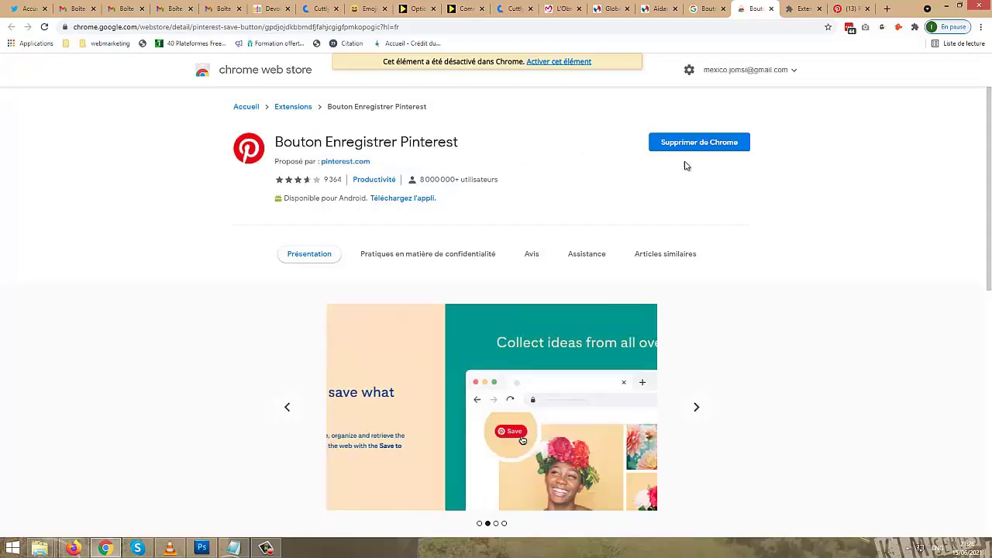
Step: Enable the Bouton Enregistrer Pinterest extension in Chrome's extension manager and return to its Chrome Web Store page
left_click(804, 9)
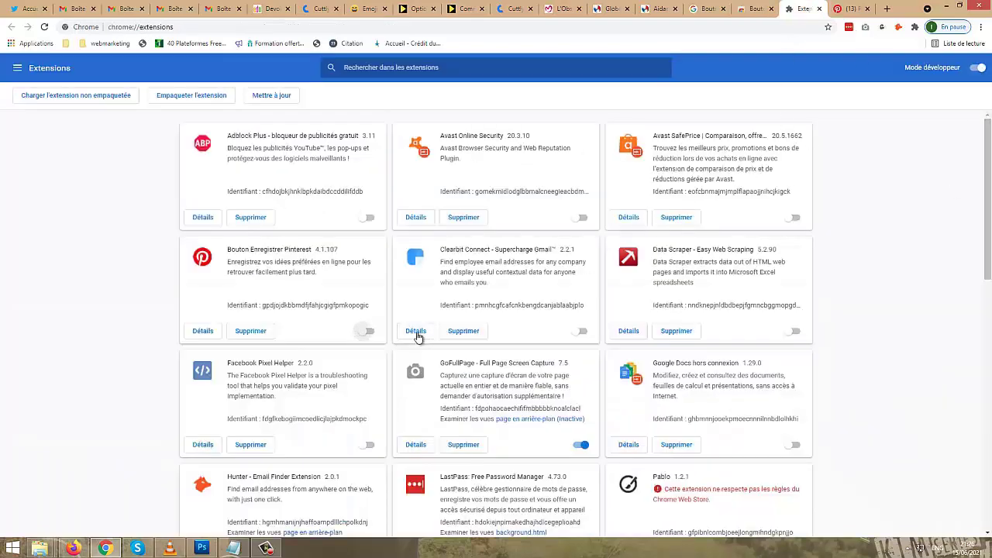
left_click(369, 331)
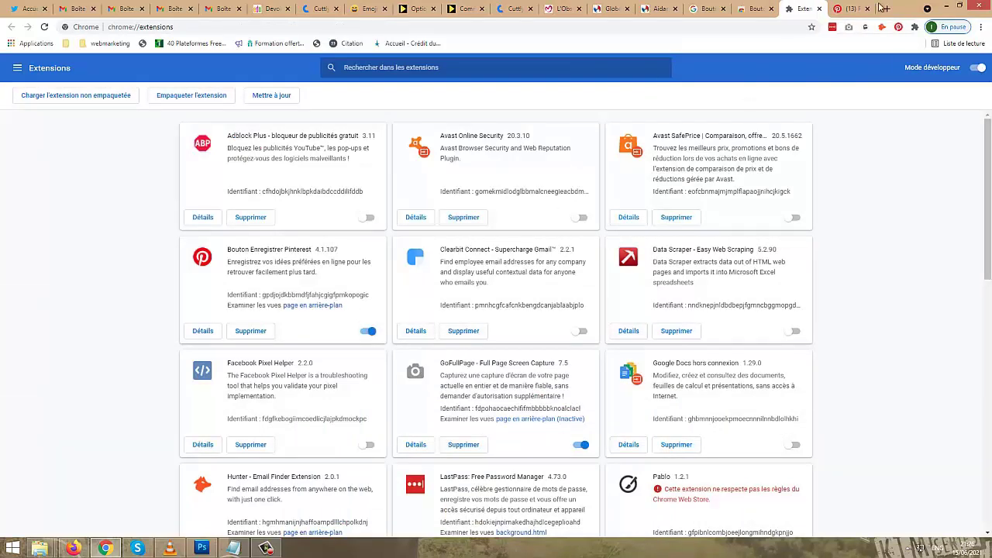
left_click(757, 6)
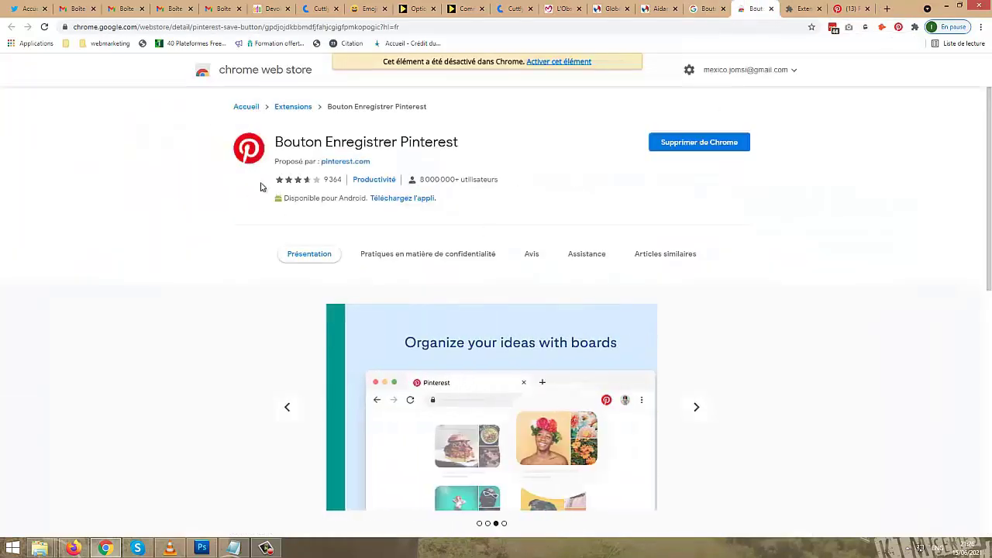
Step: Show the list of active Chrome extensions and the browser's additional tools that give access to extension management
left_click(914, 26)
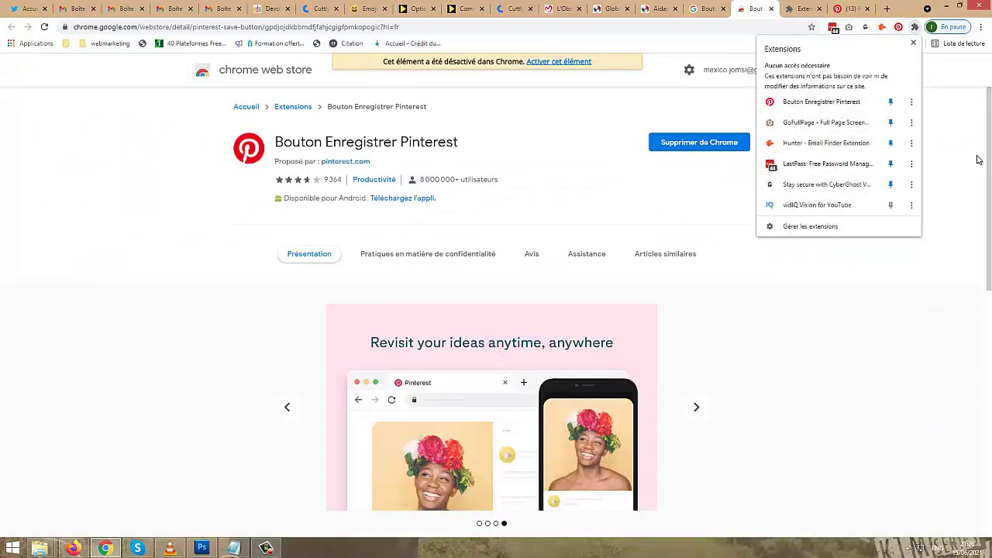
left_click(915, 28)
left_click(914, 28)
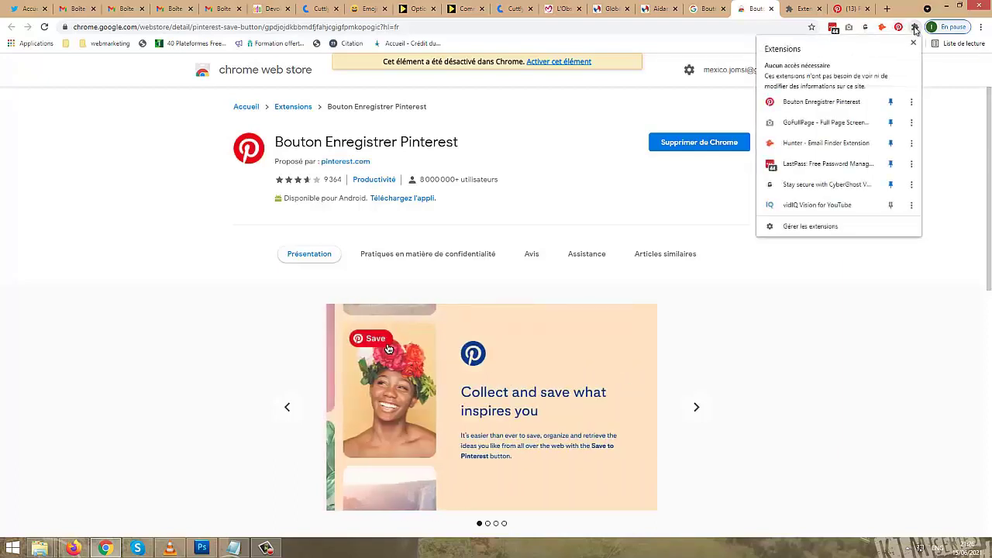
left_click(982, 28)
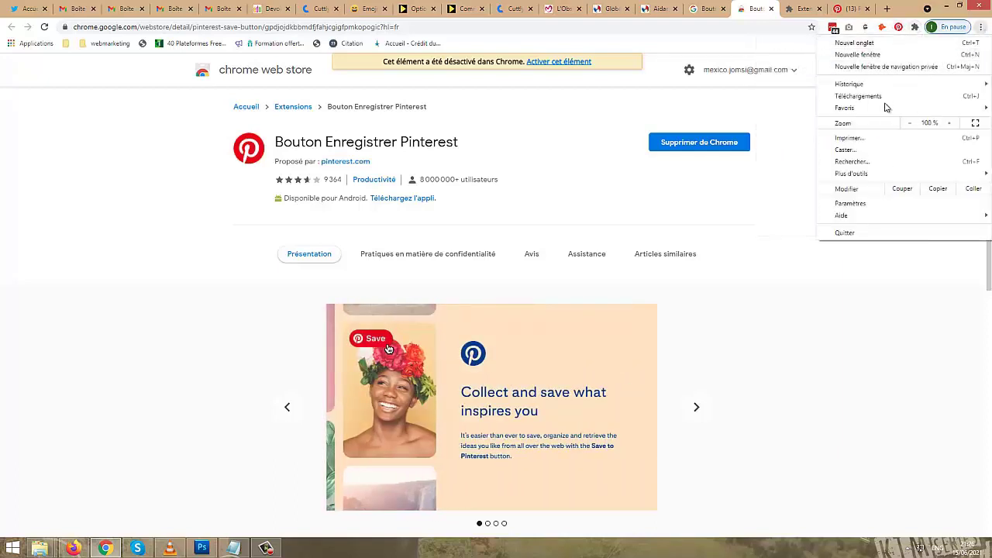
mouse_move(844, 178)
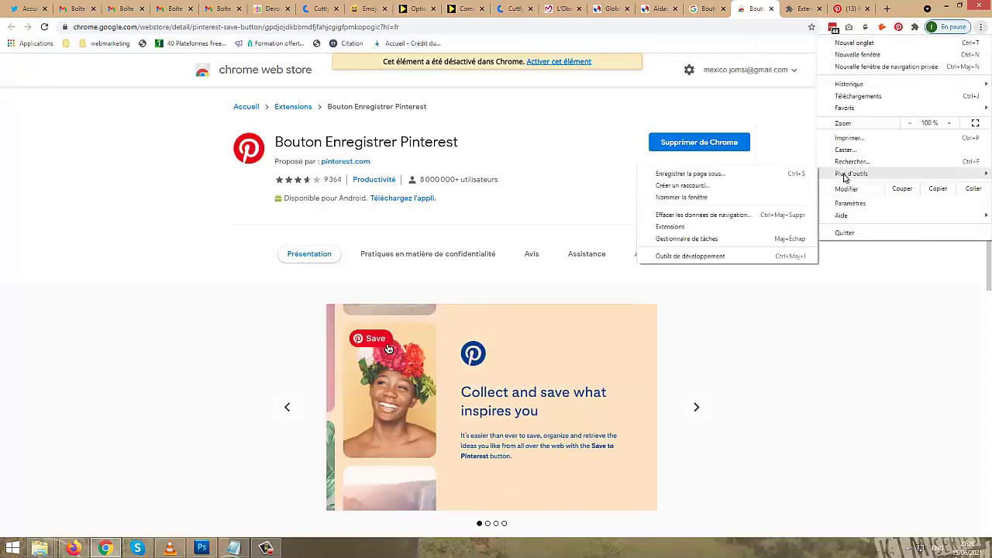
left_click(922, 473)
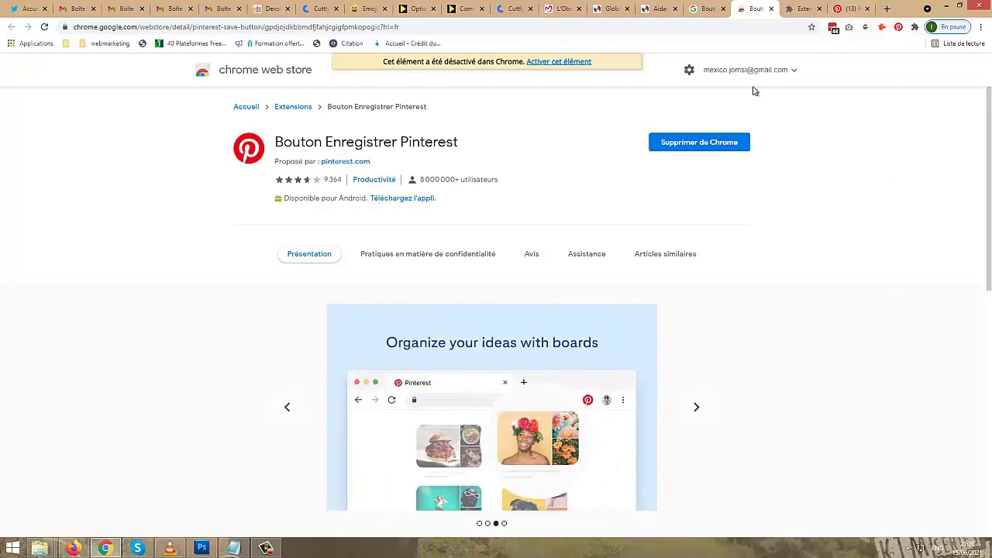
Step: Save the header image of the obtenir-rendez-vous-strategie article to the Stratégies digitales board with the Pinterest extension
left_click(466, 8)
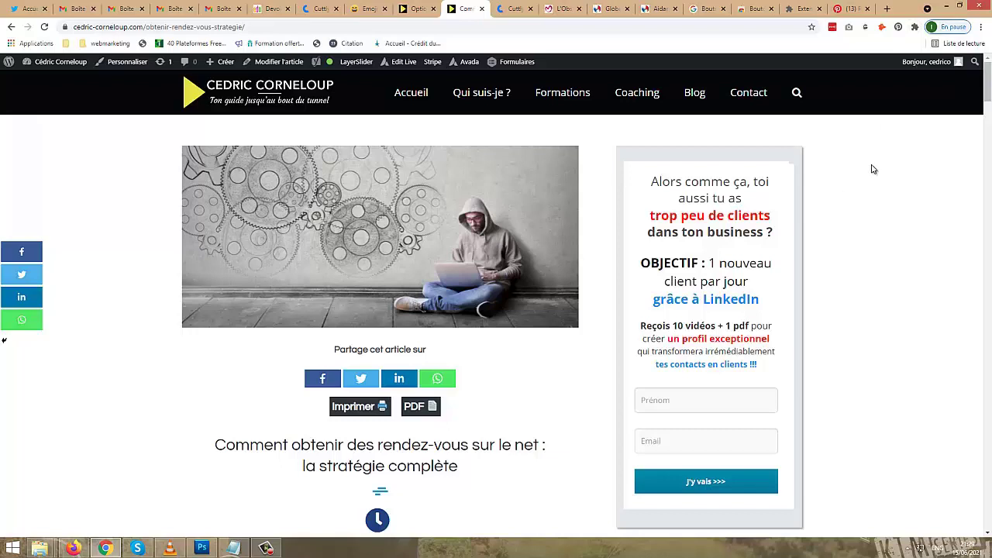
left_click(898, 27)
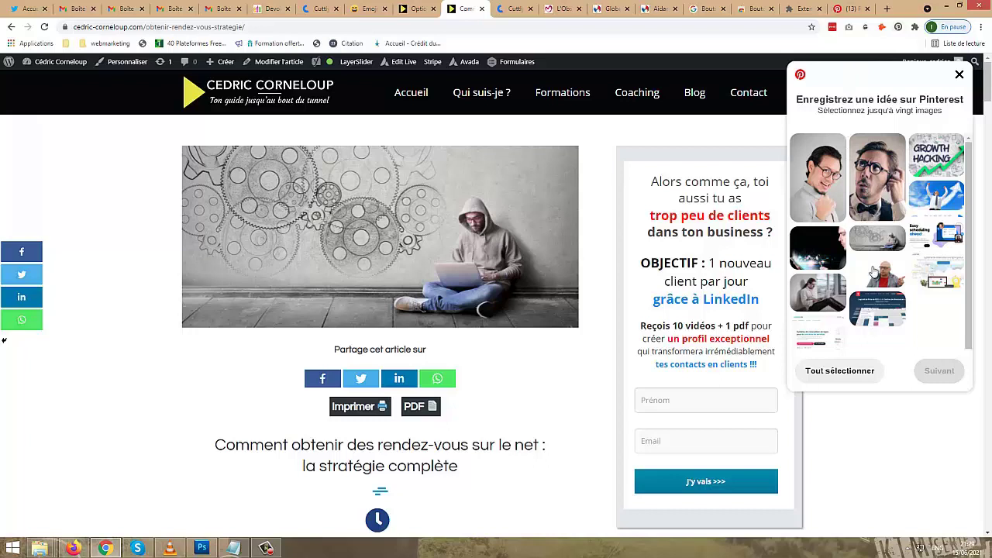
left_click(876, 245)
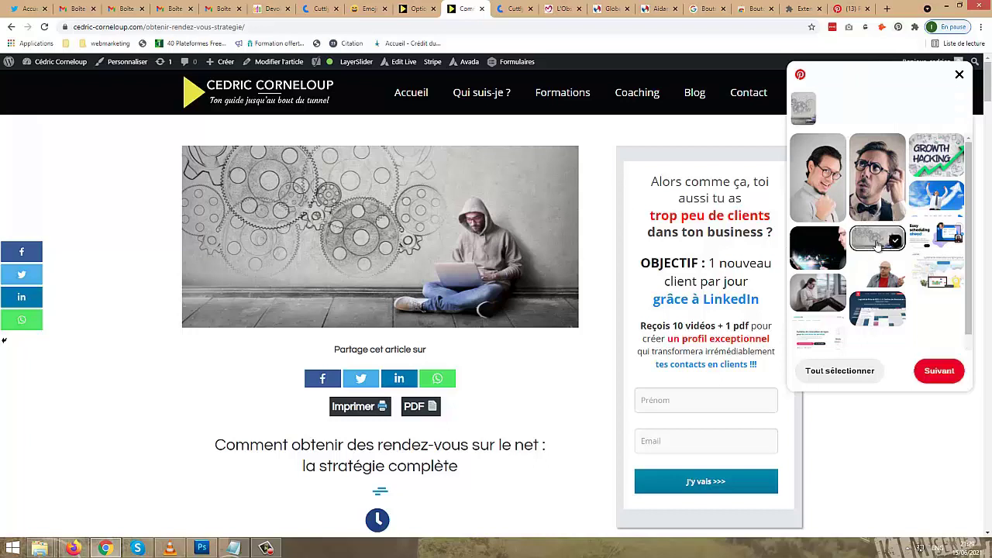
left_click(939, 370)
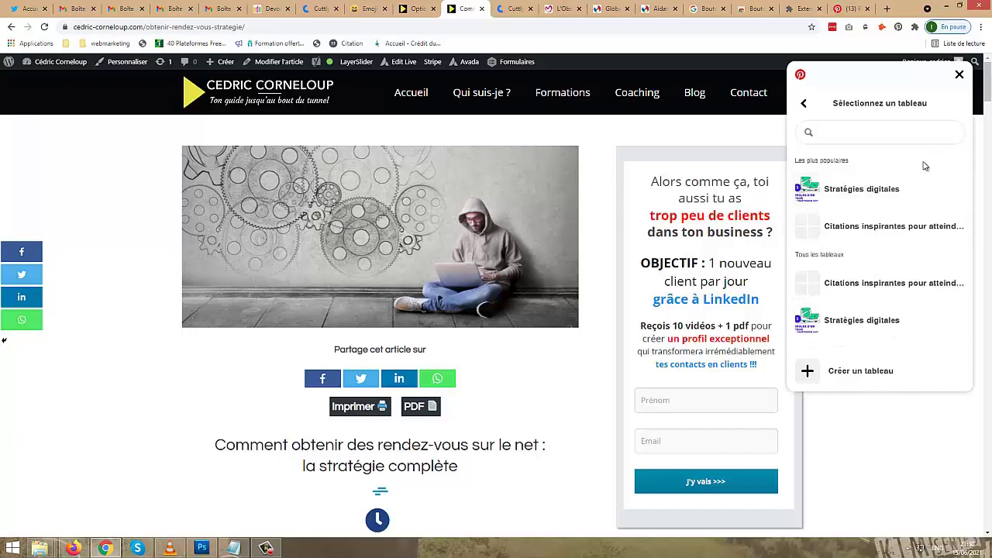
mouse_move(903, 323)
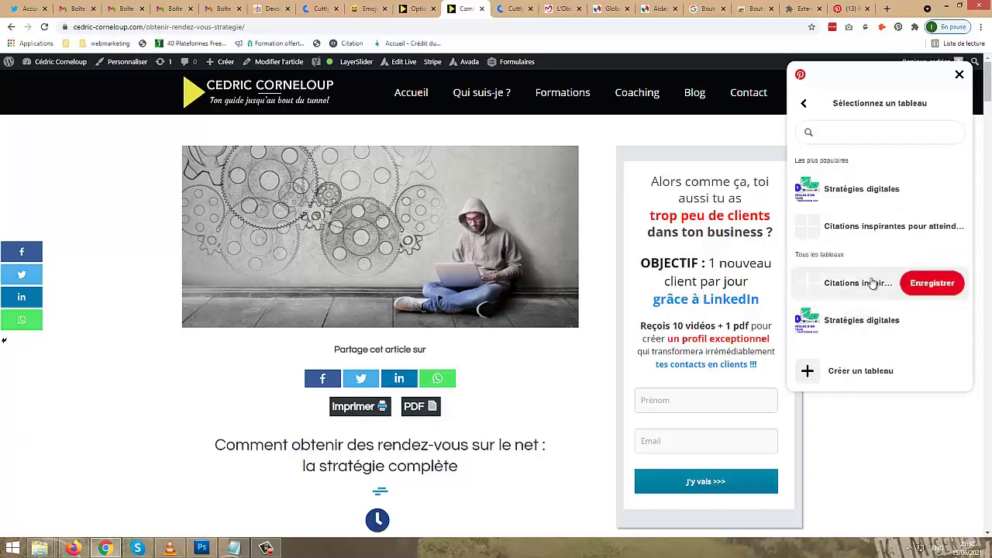
left_click(932, 320)
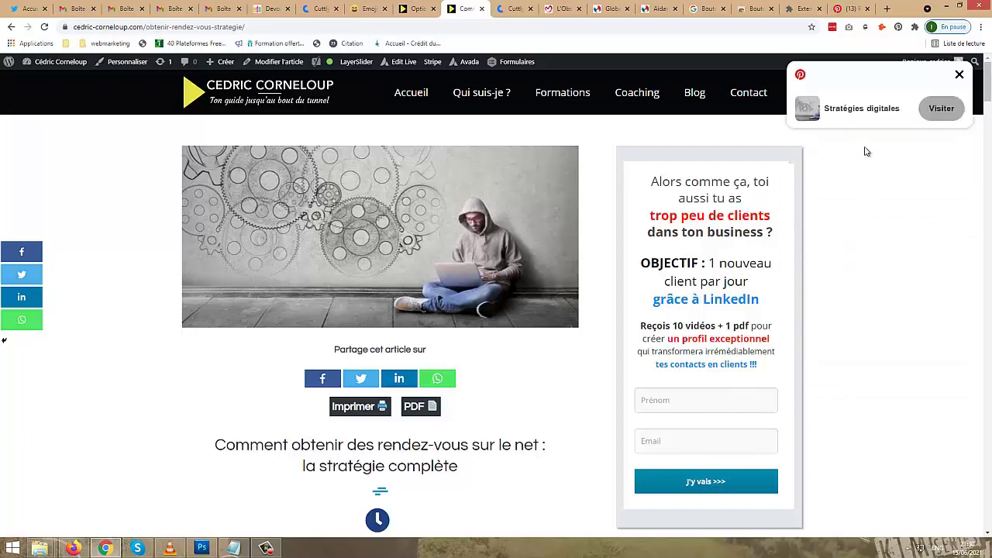
Step: Visit the saved pin, highlight its description and follow its title link to the source article
left_click(941, 110)
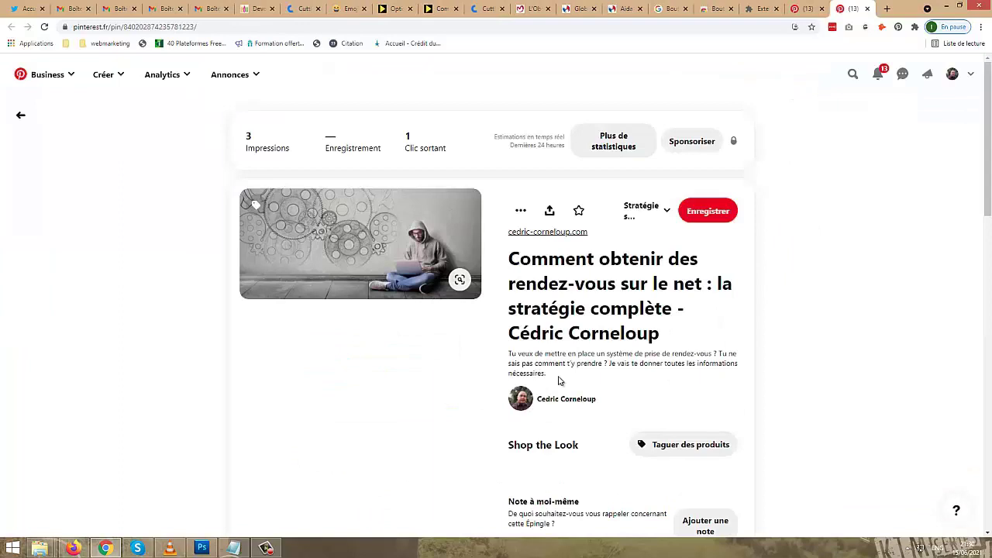
left_click_drag(559, 379, 621, 353)
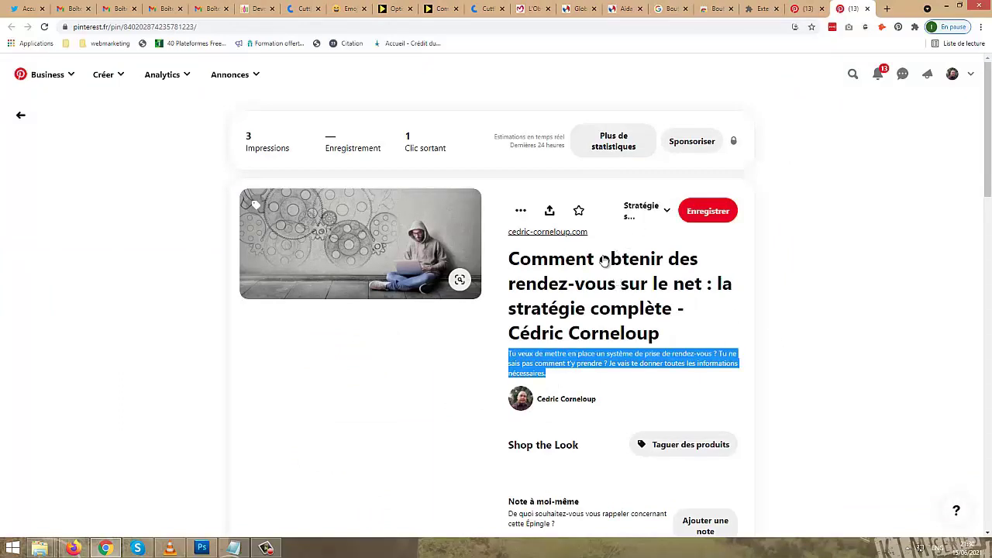
left_click(705, 295)
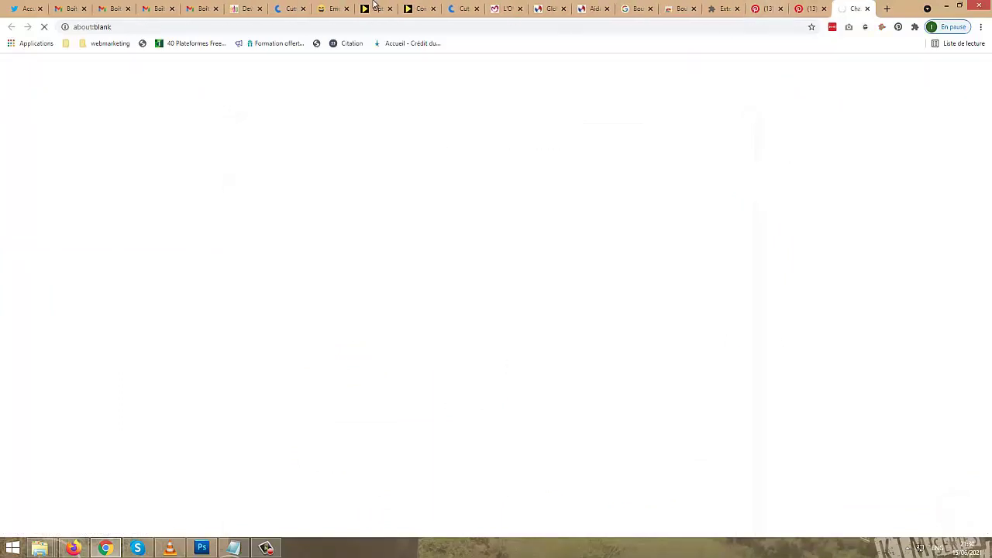
left_click(419, 9)
left_click(852, 9)
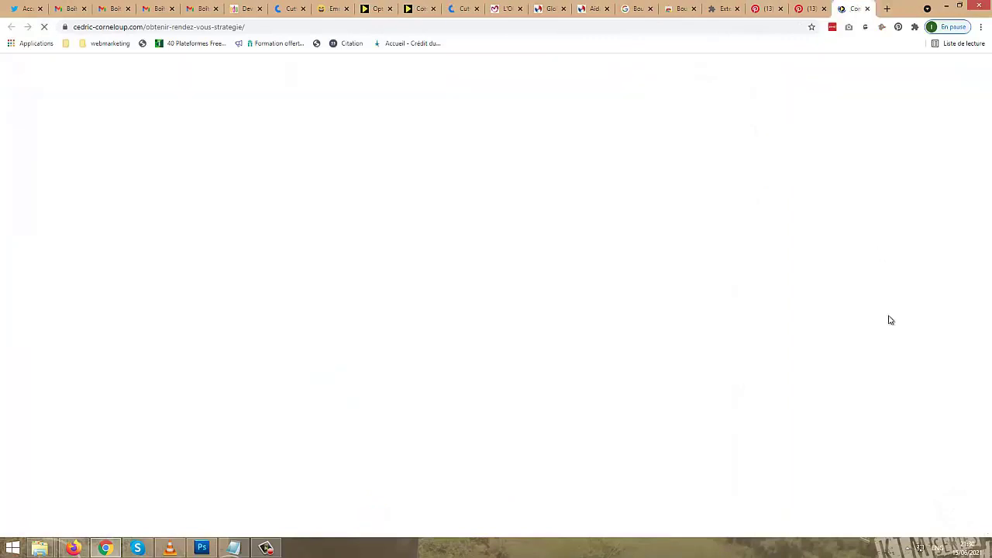
Step: Go back from the Stratégies digitales board to the saved article pin and review its page
key("ctrl+Page_Up")
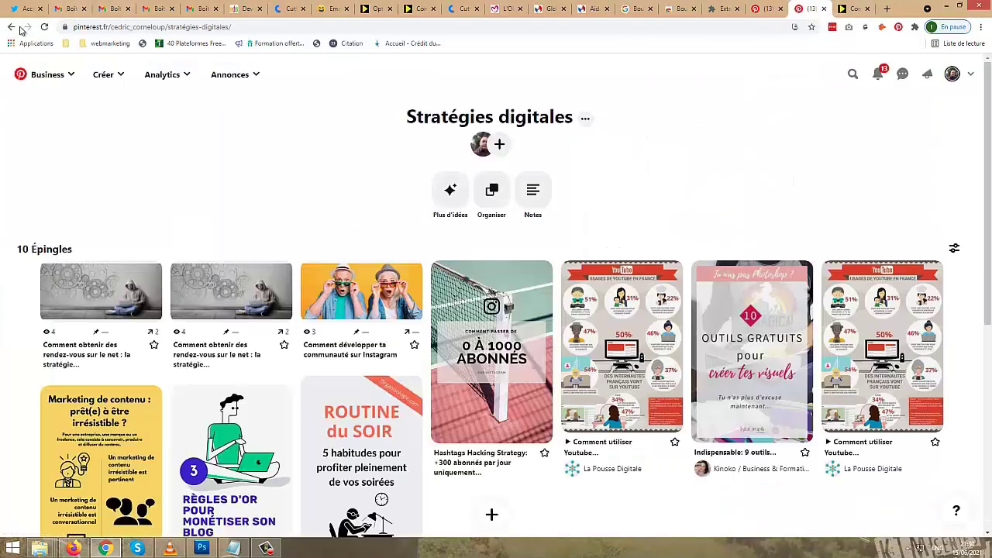
left_click(25, 28)
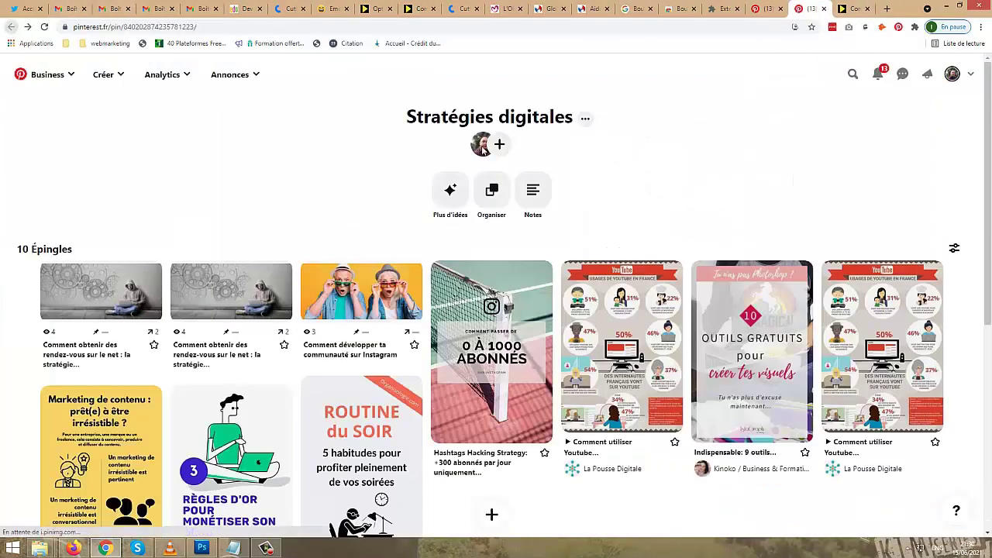
scroll(817, 223, "down", 2)
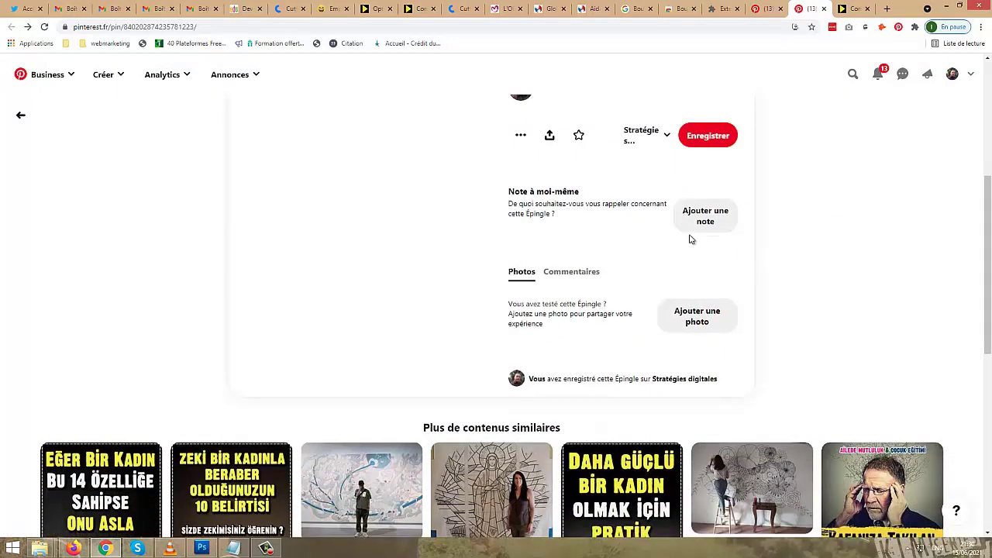
scroll(756, 306, "up", 3)
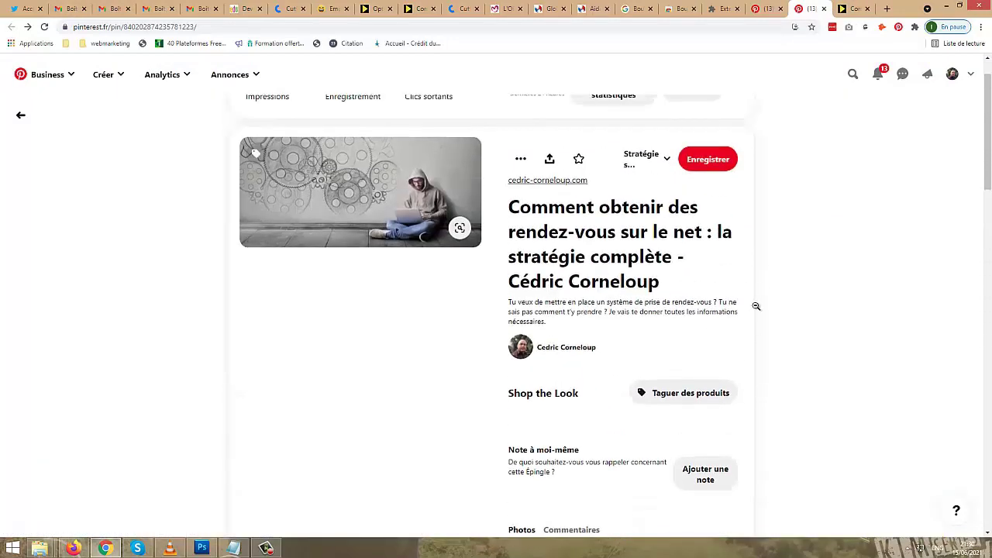
scroll(759, 336, "up", 1)
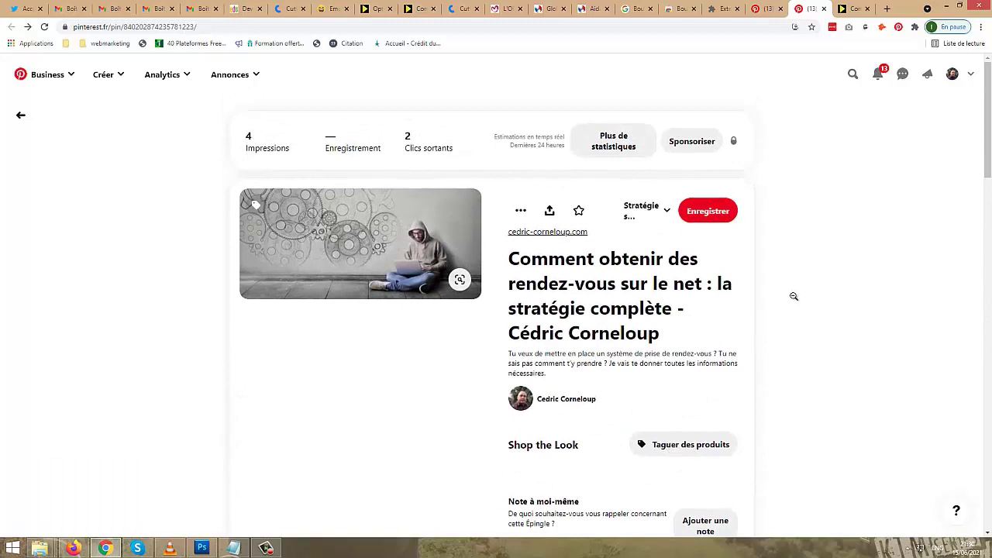